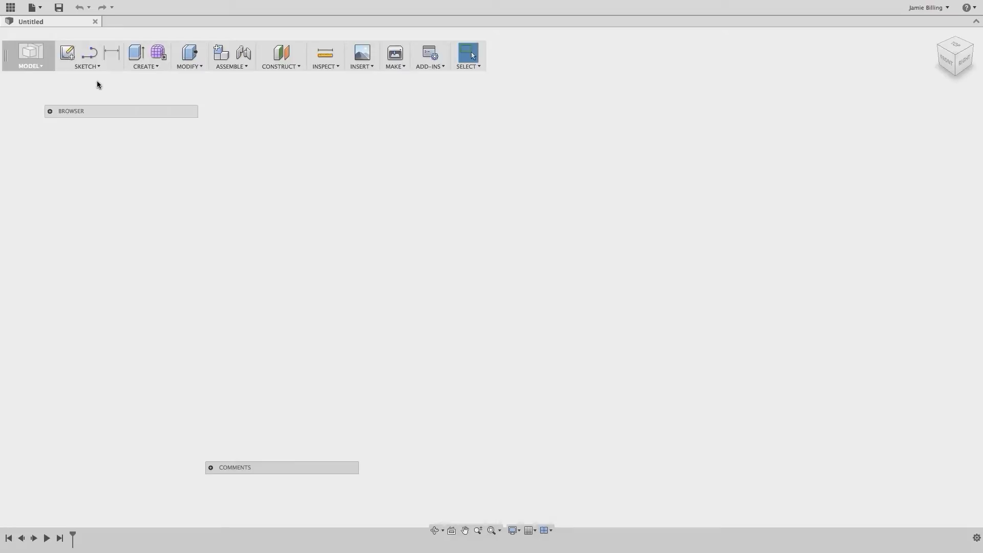
# Start a sketch on the horizontal origin plane with the 2-Point Rectangle tool.
pyautogui.click(87, 66)
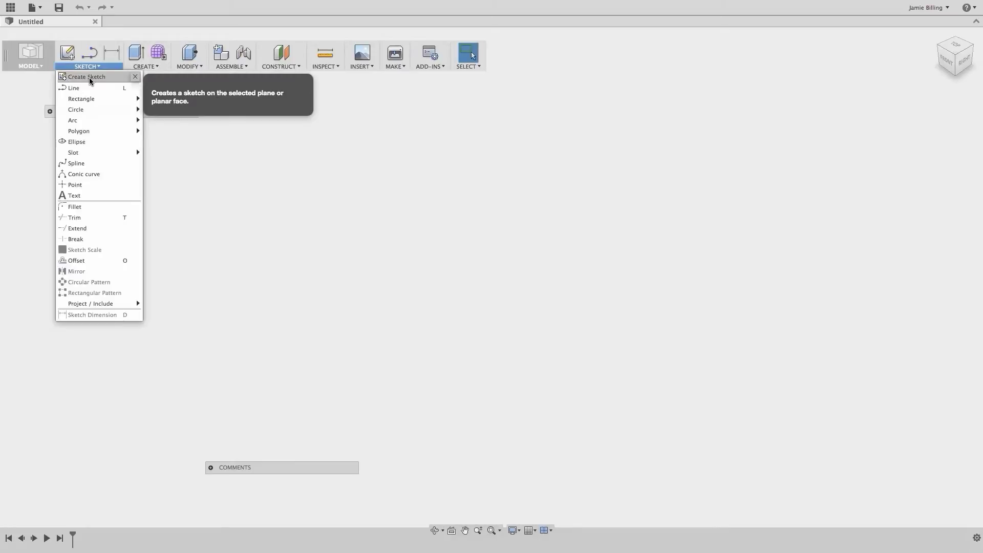
pyautogui.click(89, 77)
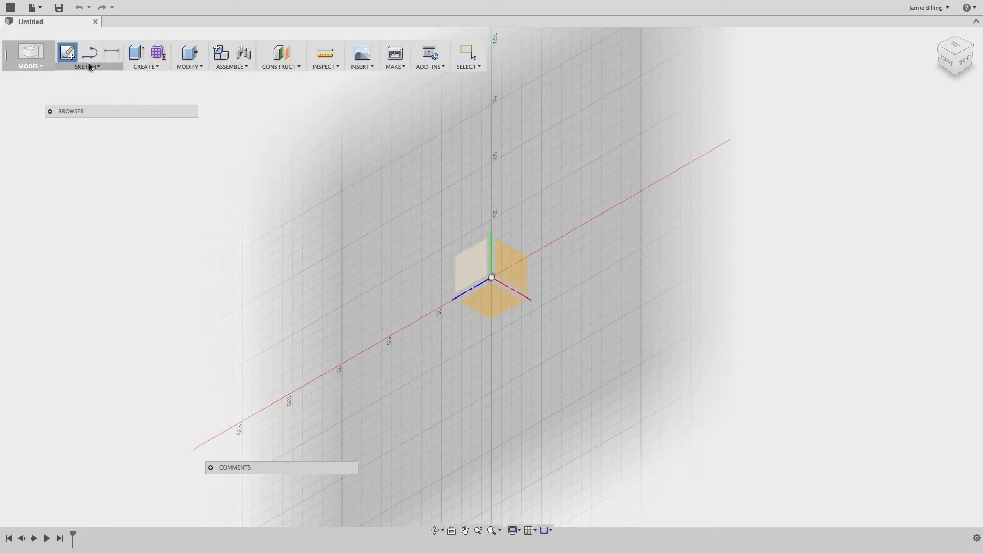
pyautogui.click(88, 64)
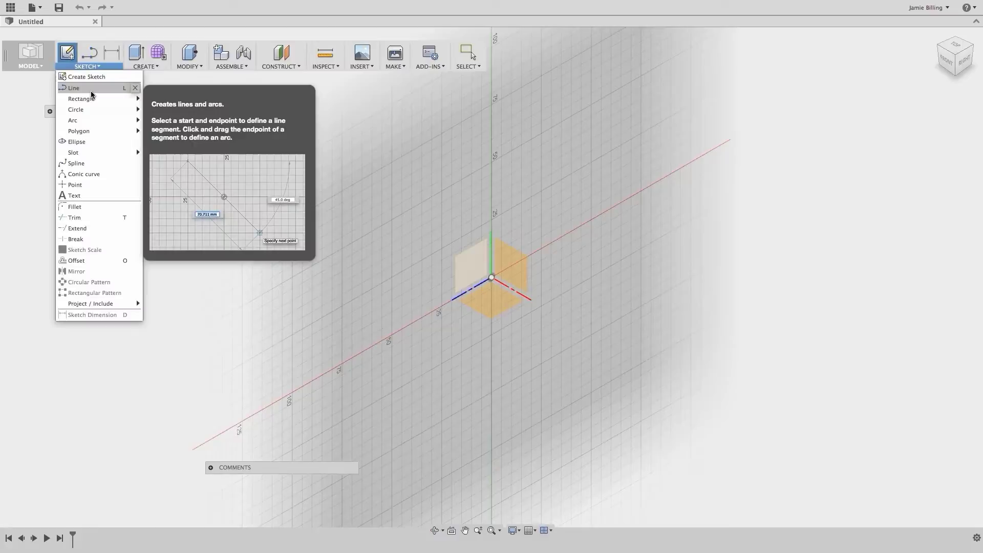
pyautogui.moveTo(92, 99)
pyautogui.click(153, 100)
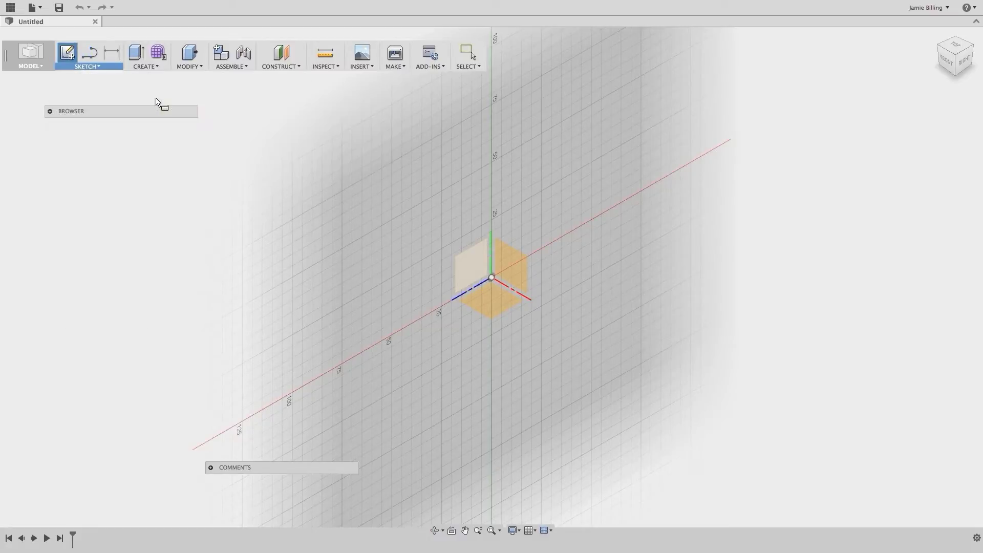
pyautogui.click(490, 300)
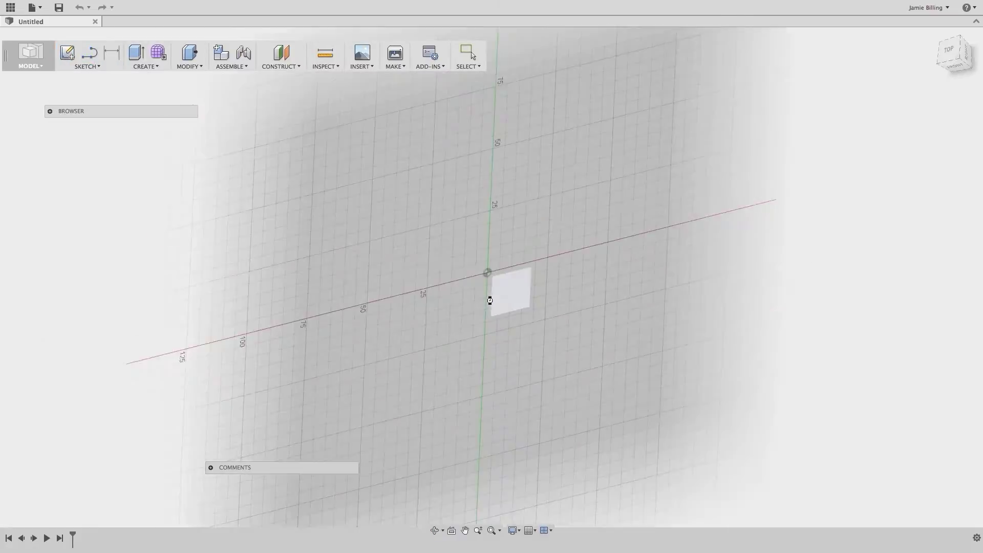
# Draw a 100 × 100 mm rectangle from the origin, fit it to view, and select its profile.
pyautogui.click(471, 251)
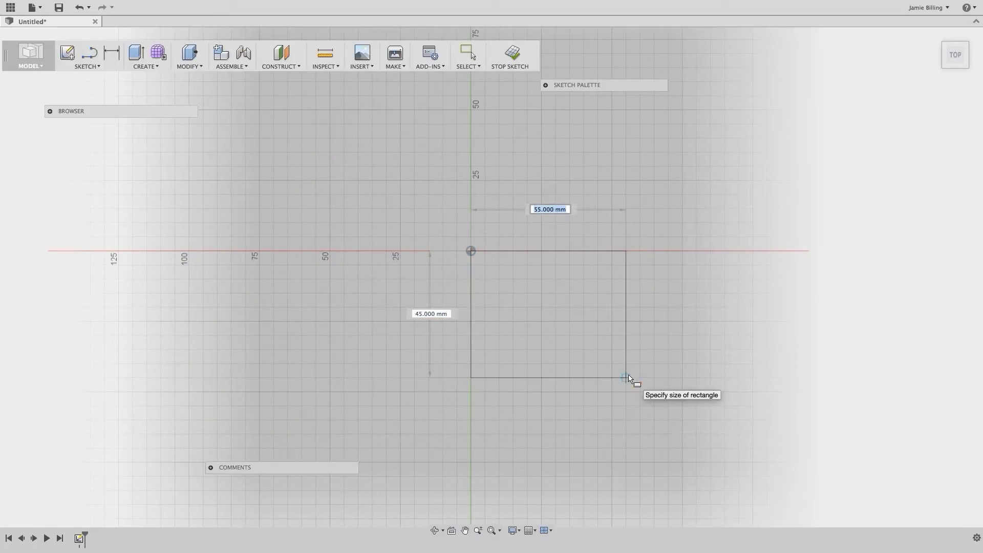
pyautogui.write('100')
pyautogui.press('Tab')
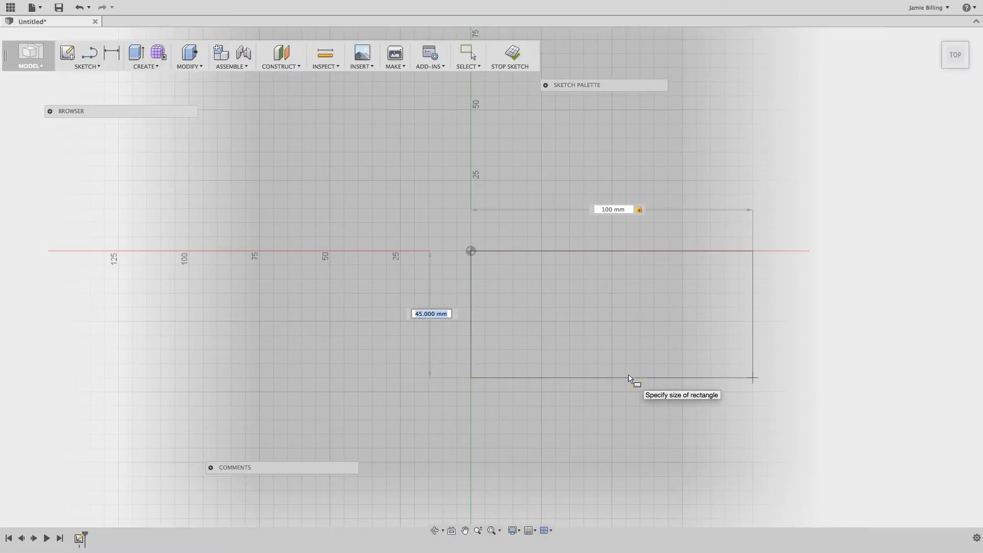
pyautogui.write('100')
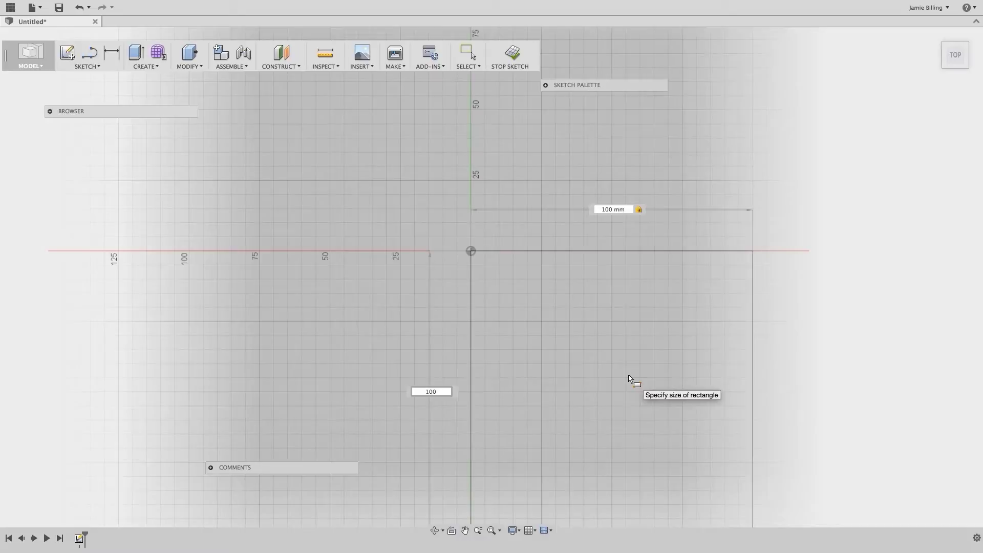
pyautogui.press('Return')
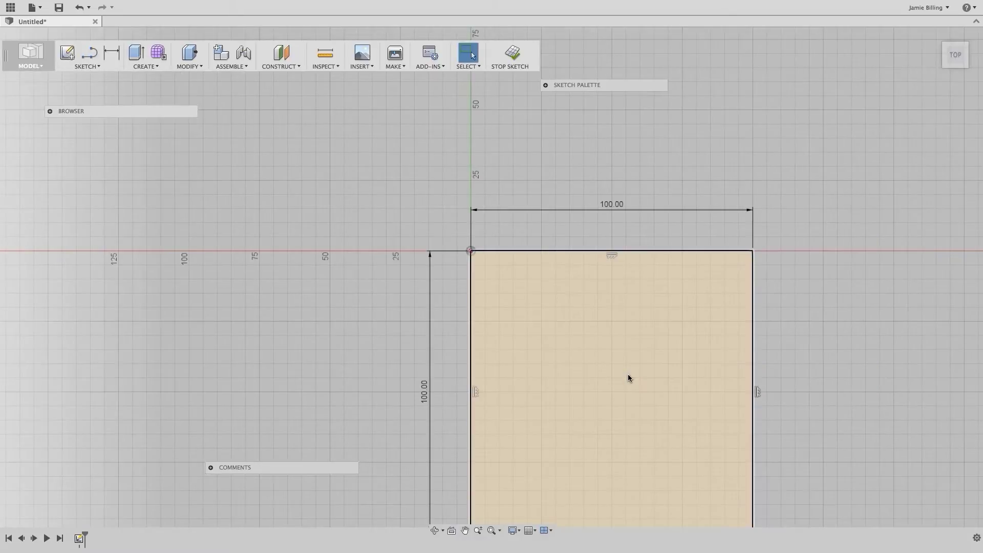
pyautogui.click(490, 533)
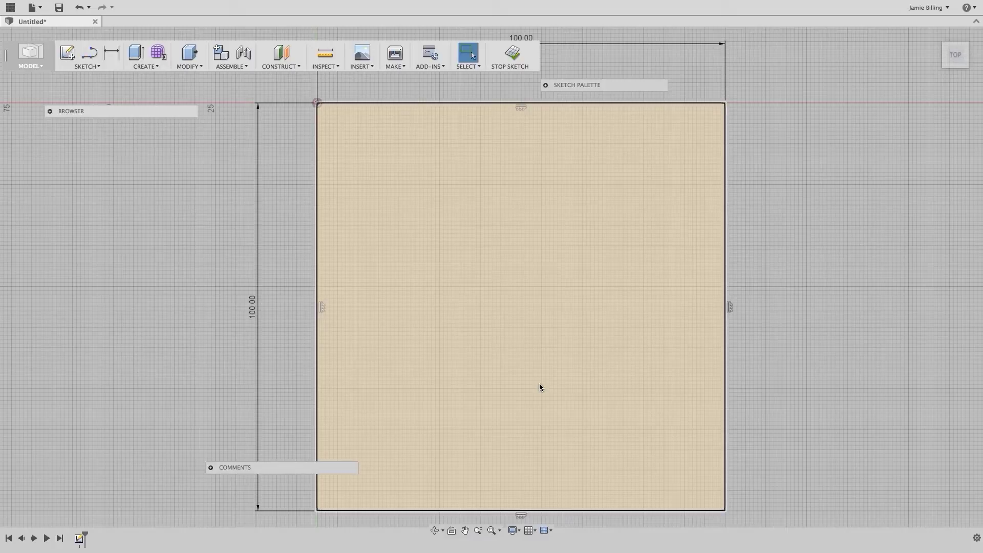
pyautogui.click(540, 384)
# Extrude the square profile upward by 50 mm into a 100 × 100 × 50 box.
pyautogui.click(146, 66)
pyautogui.click(153, 88)
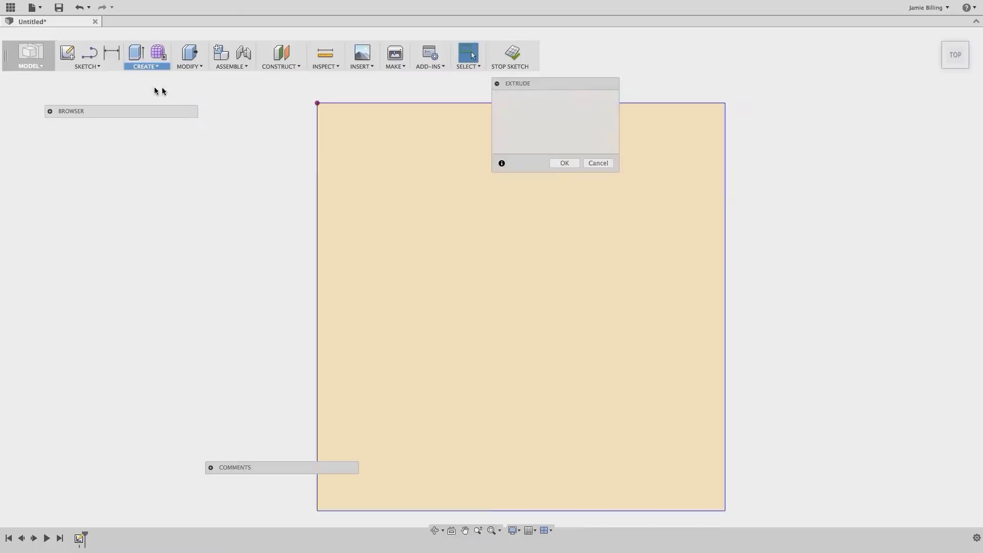
pyautogui.click(540, 324)
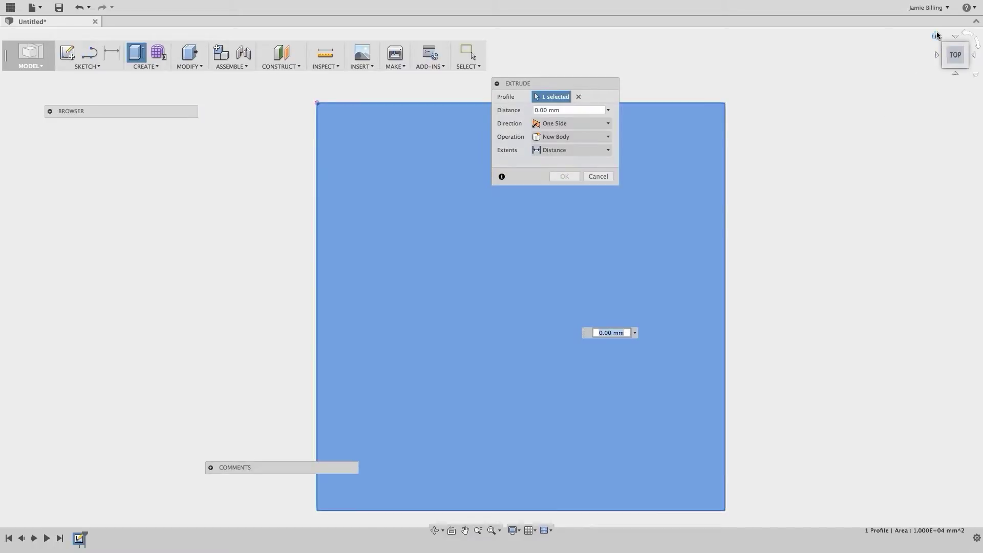
pyautogui.click(937, 37)
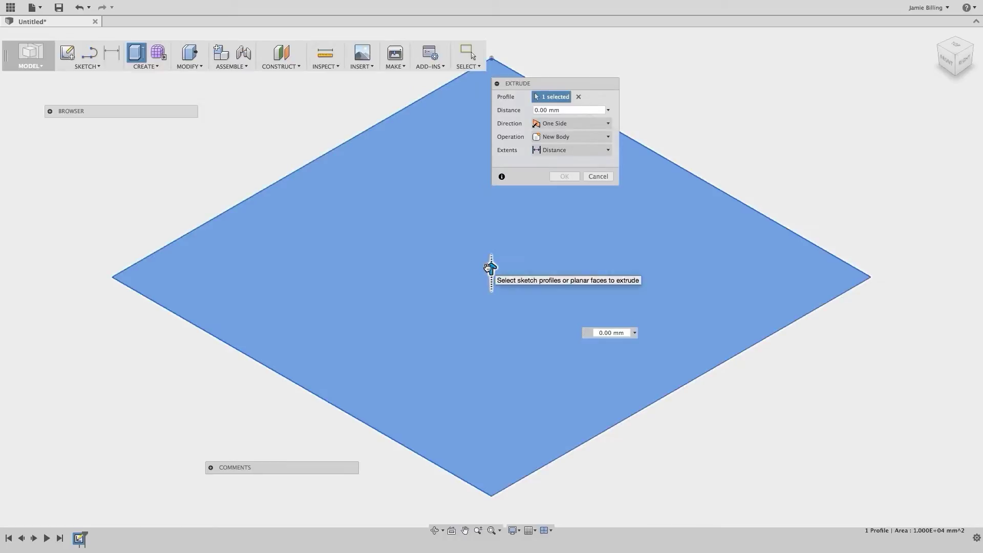
pyautogui.moveTo(490, 268); pyautogui.dragTo(483, 223)
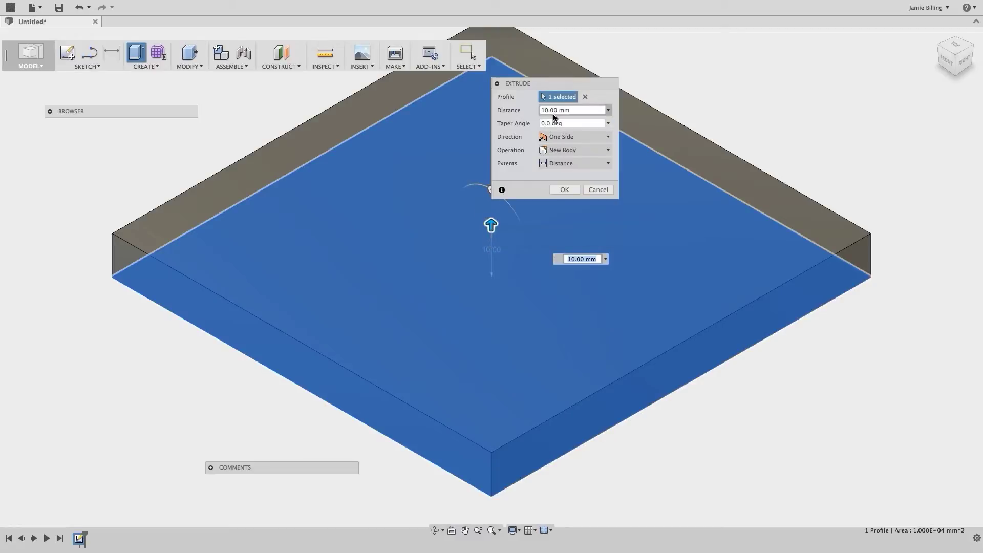
pyautogui.click(537, 111)
pyautogui.write('50')
pyautogui.click(564, 189)
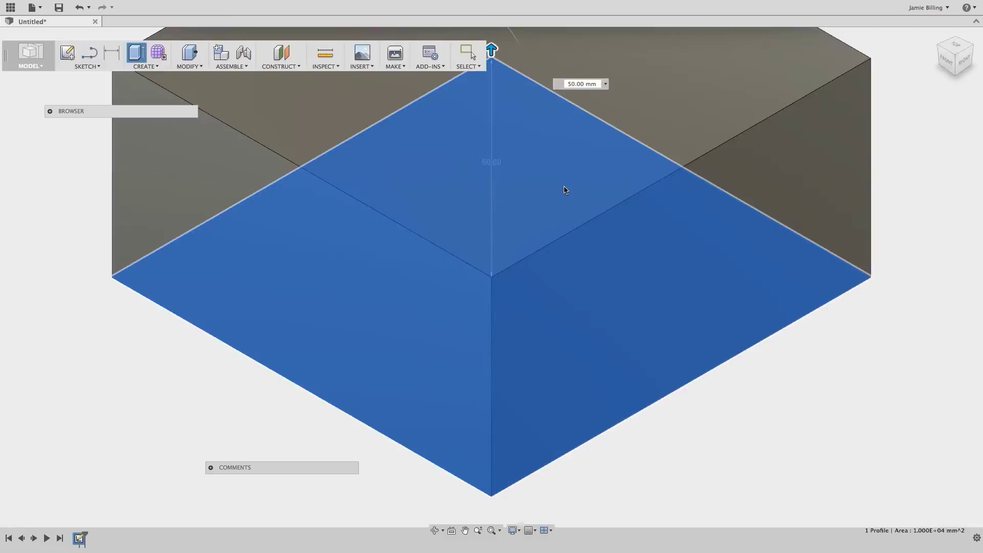
pyautogui.scroll(-5, 630, 263)
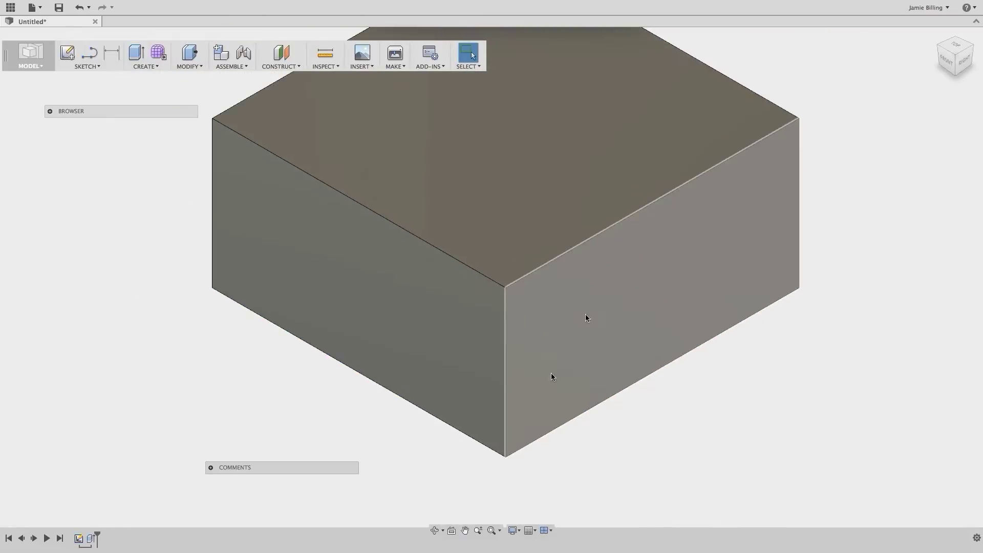
# Window-select the whole box with Press Pull and fillet every edge at 8 mm radius.
pyautogui.click(493, 531)
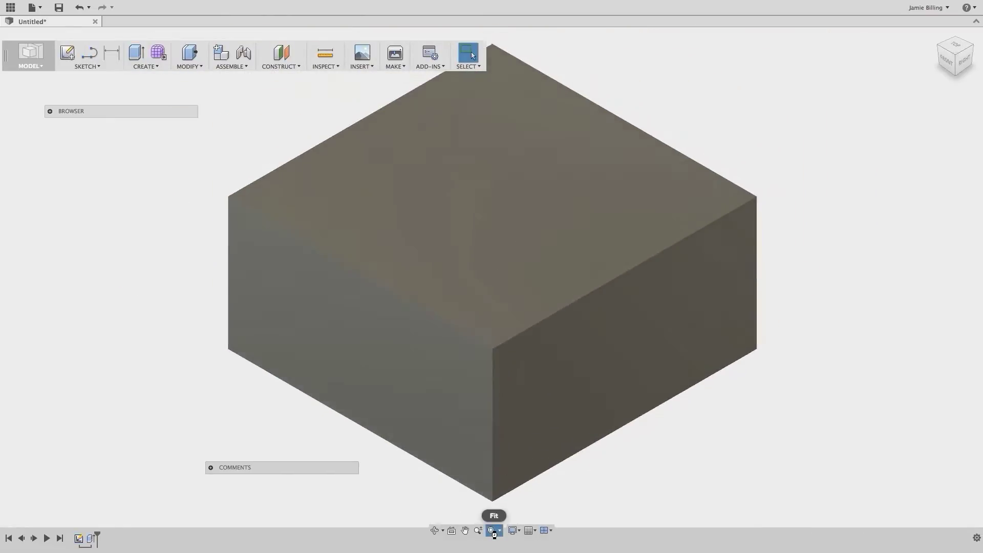
pyautogui.rightClick(749, 141)
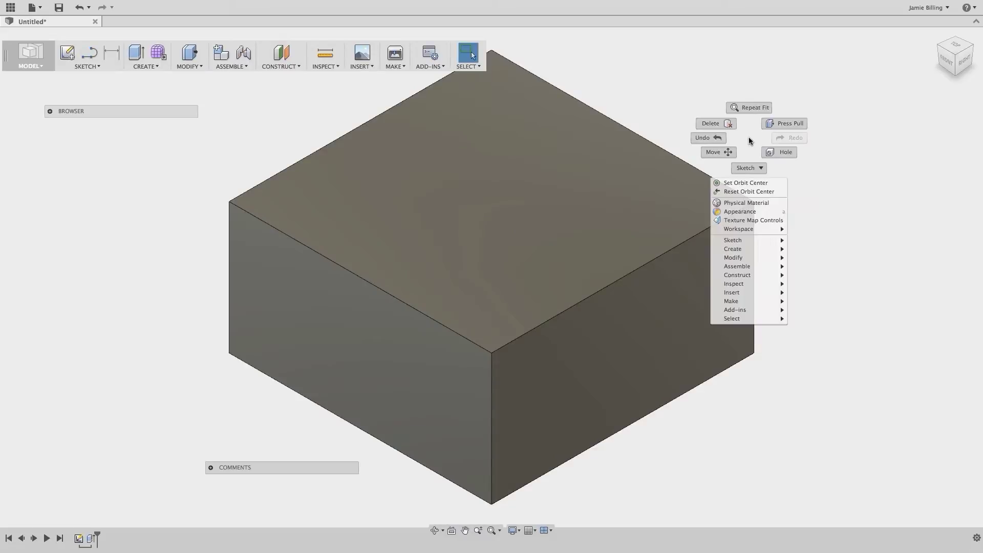
pyautogui.click(773, 126)
pyautogui.scroll(-3, 761, 191)
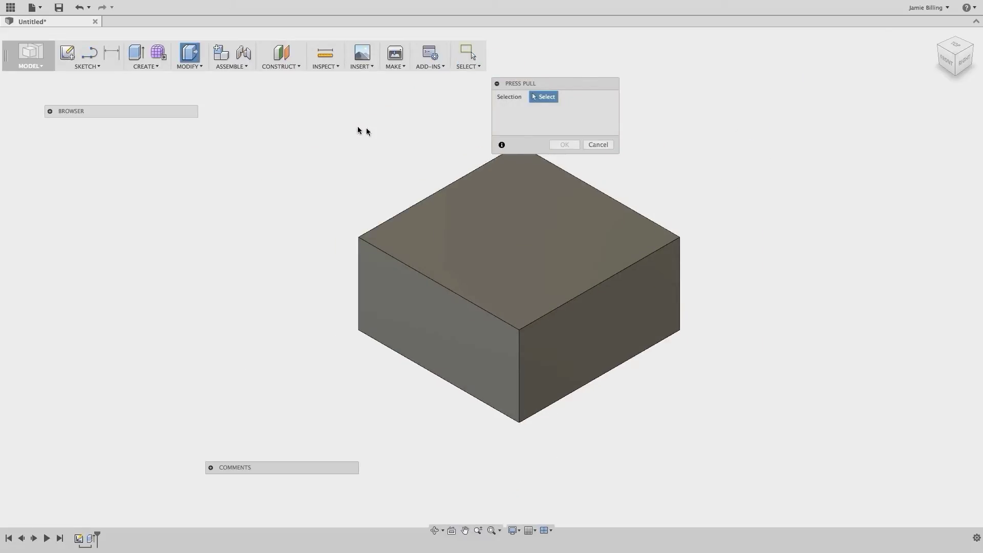
pyautogui.moveTo(316, 118); pyautogui.dragTo(766, 463)
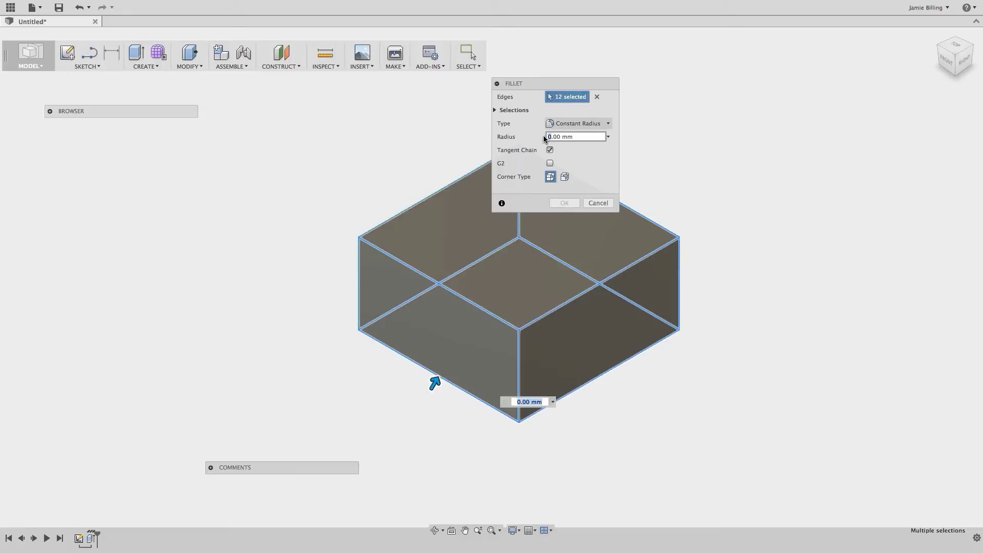
pyautogui.write('8')
pyautogui.press('Return')
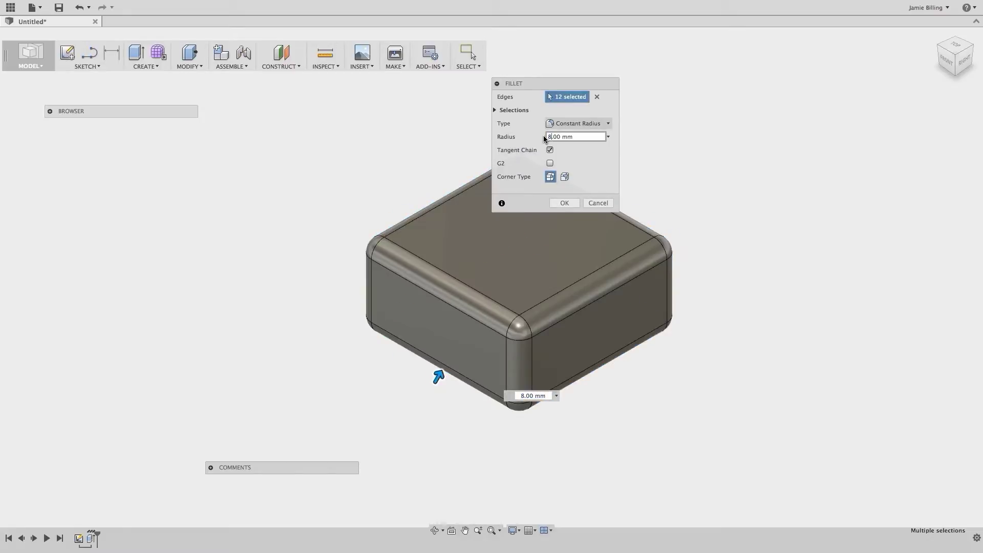
pyautogui.moveTo(544, 87); pyautogui.dragTo(732, 90)
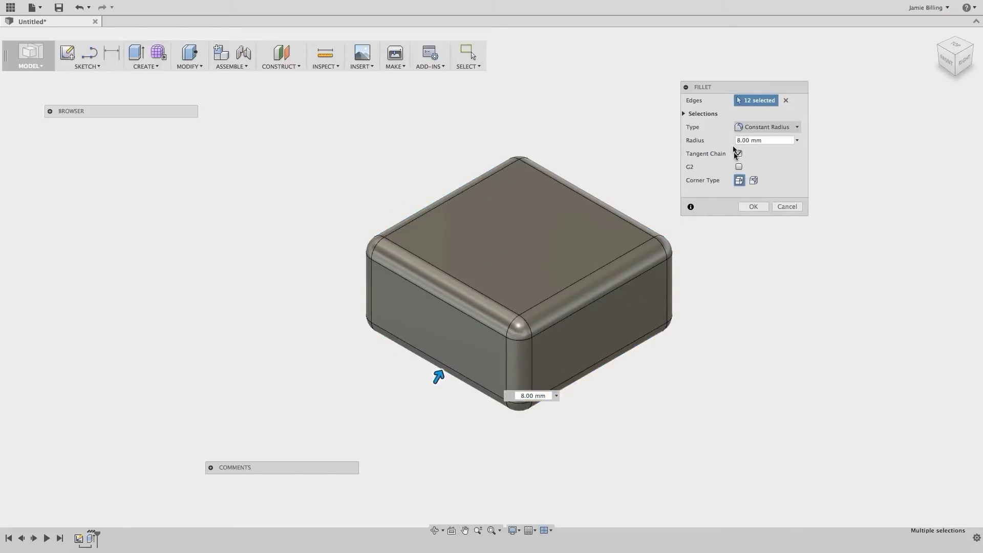
pyautogui.click(744, 206)
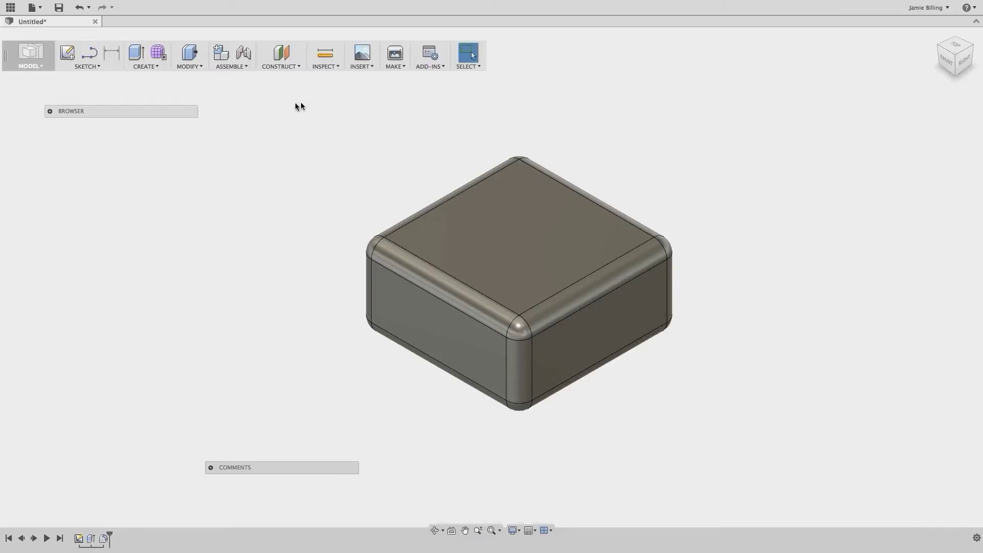
# Add a 40 mm hole with All extents, centred on the box's top face.
pyautogui.click(152, 66)
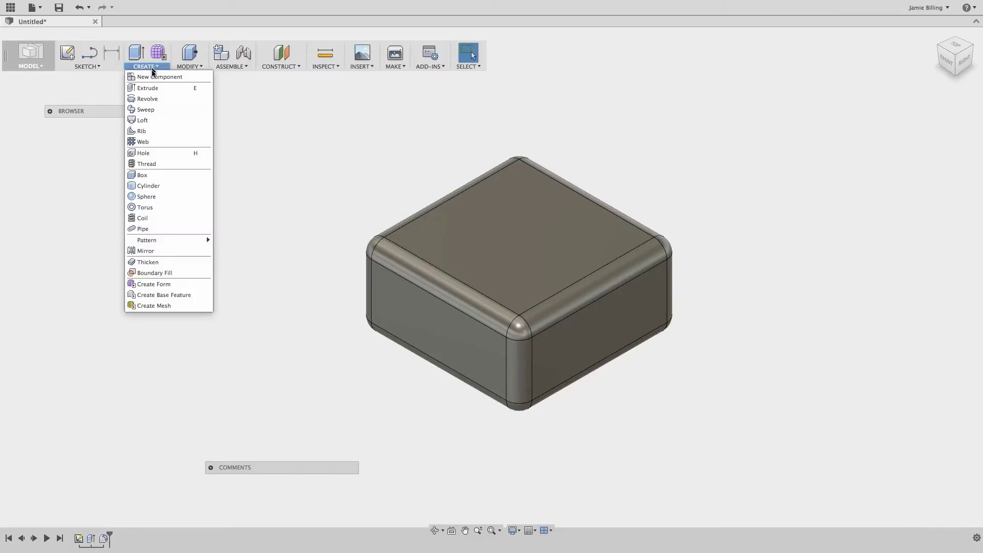
pyautogui.click(153, 154)
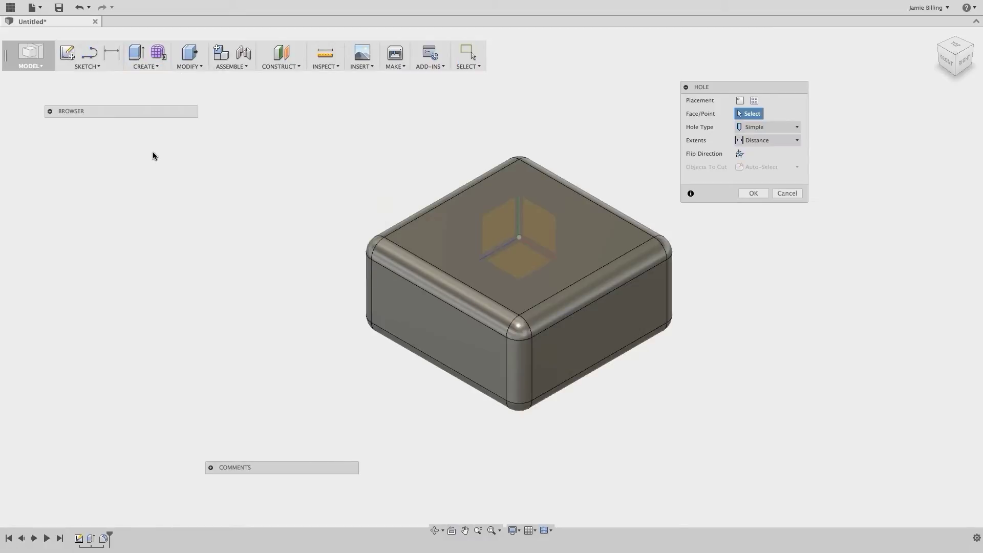
pyautogui.click(523, 251)
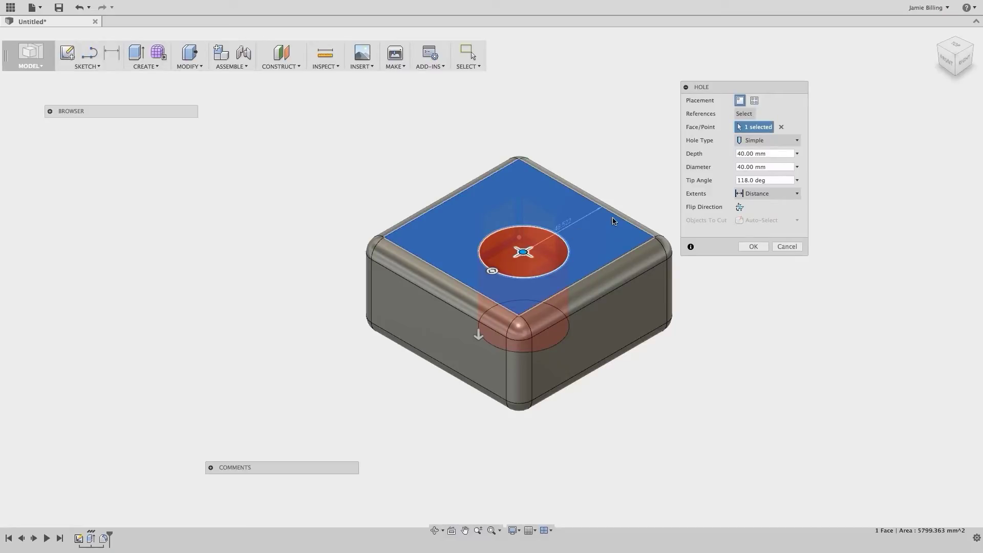
pyautogui.click(761, 195)
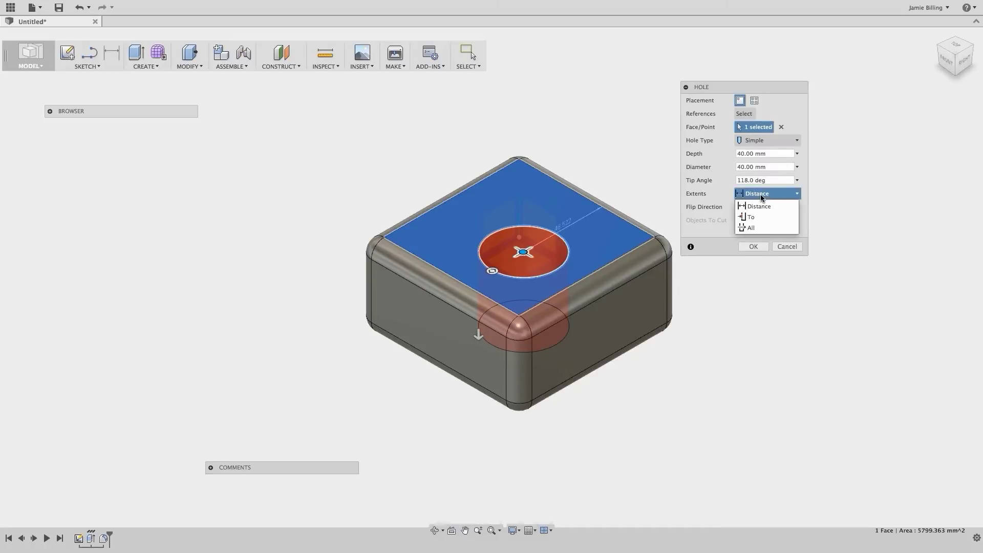
pyautogui.click(761, 228)
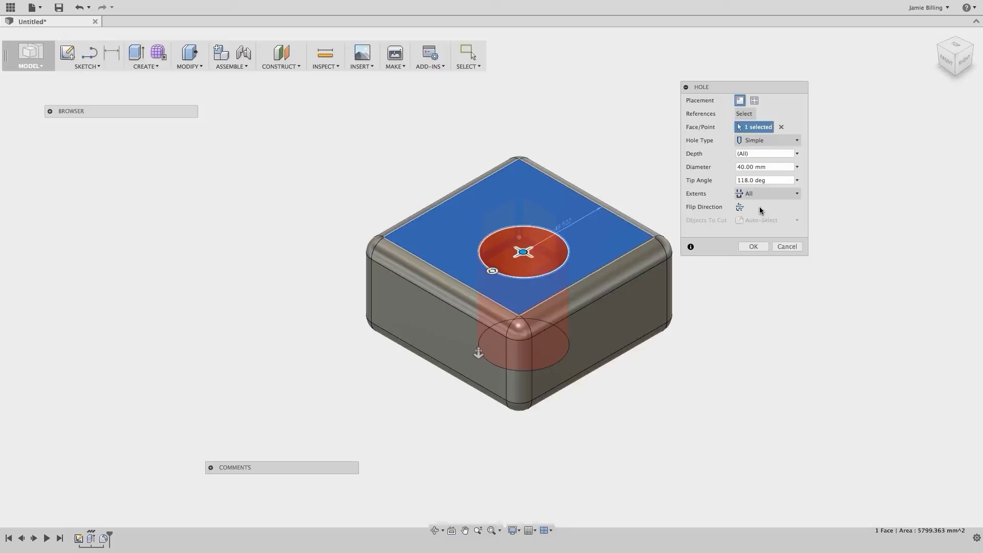
pyautogui.moveTo(744, 168); pyautogui.dragTo(735, 168)
pyautogui.write('40')
pyautogui.moveTo(522, 251)
pyautogui.mouseDown()
pyautogui.moveTo(524, 235)
pyautogui.moveTo(507, 230)
pyautogui.moveTo(521, 237)
pyautogui.mouseUp()
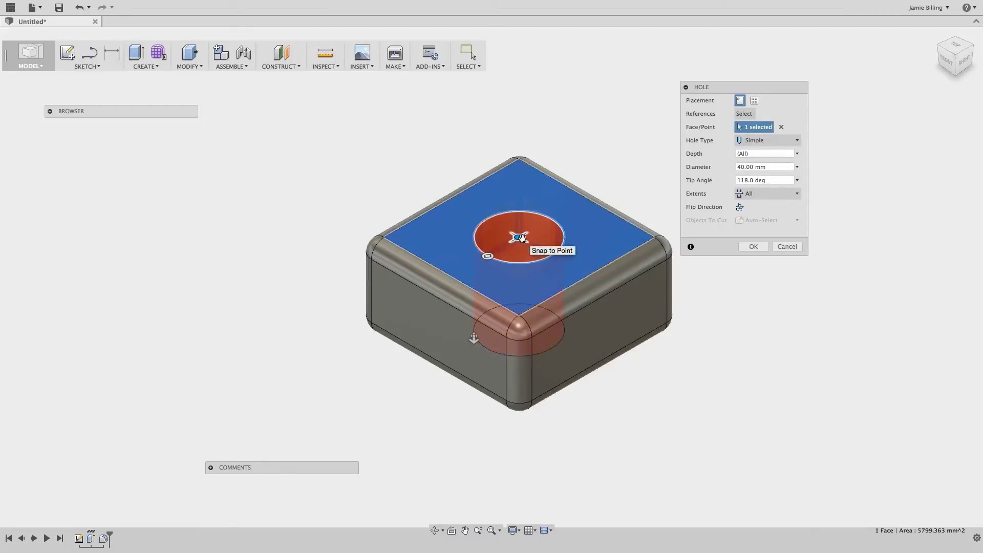
pyautogui.click(751, 246)
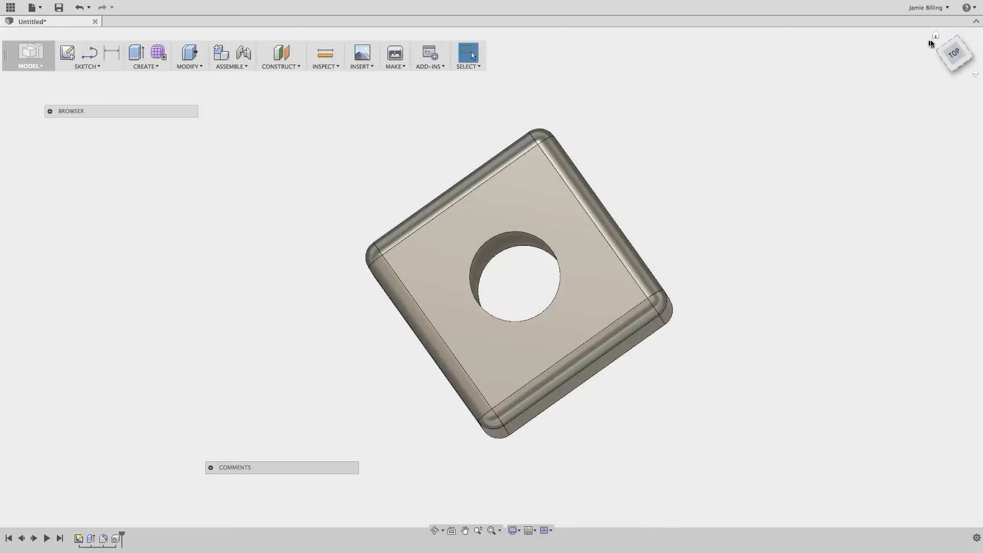
pyautogui.click(935, 36)
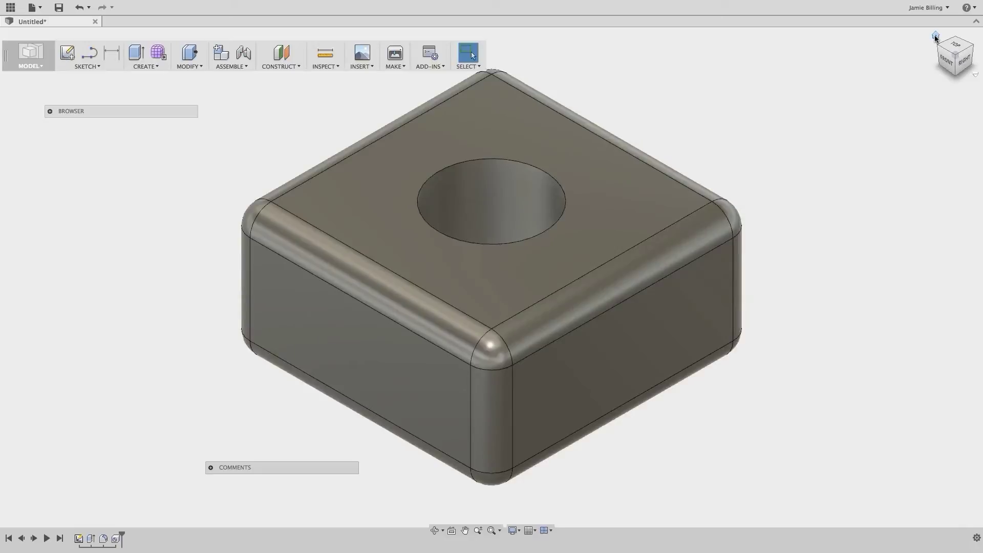
pyautogui.click(947, 64)
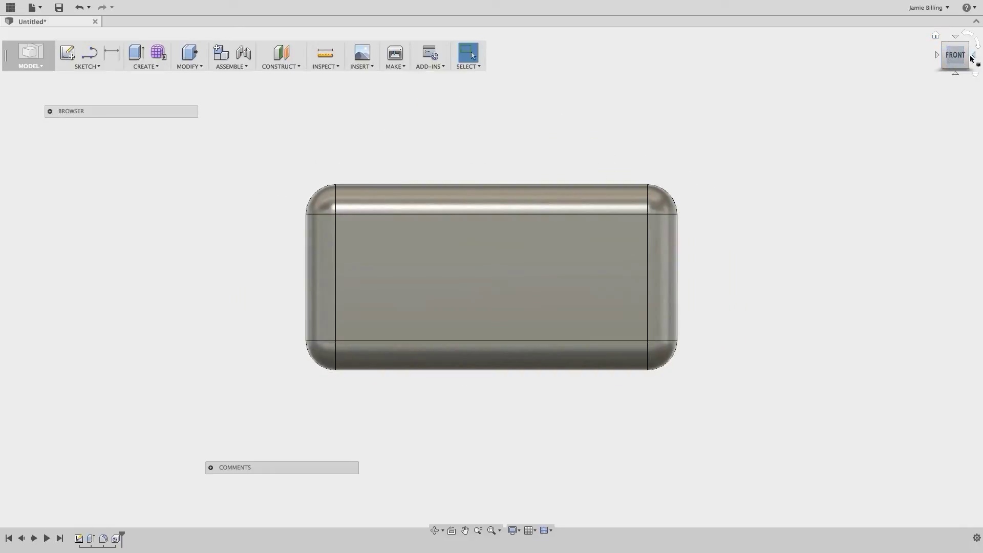
pyautogui.click(975, 57)
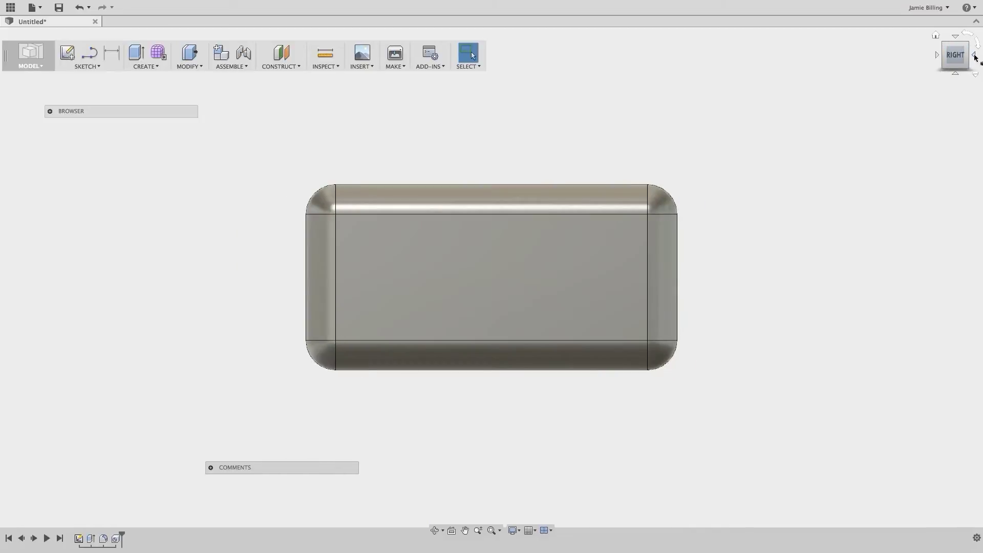
pyautogui.click(955, 36)
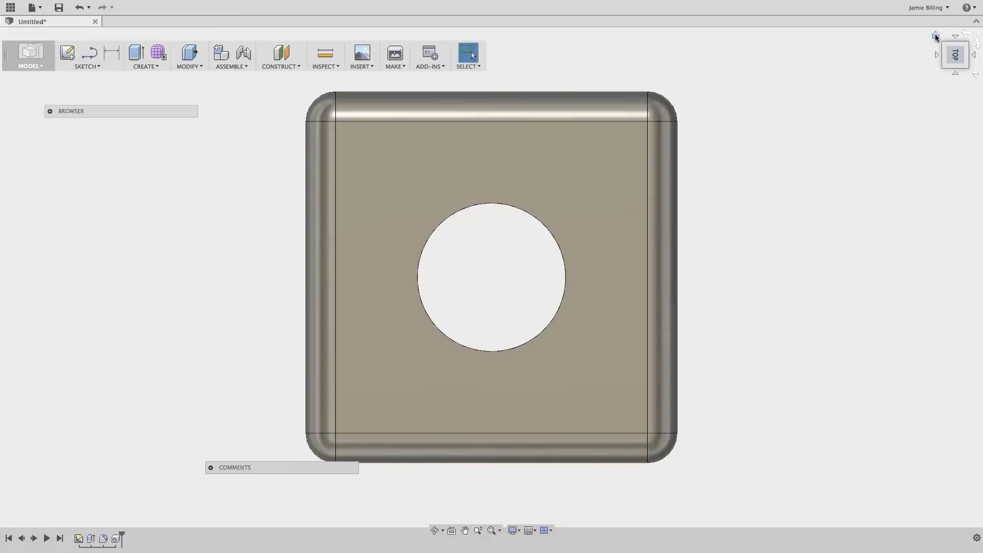
pyautogui.click(936, 36)
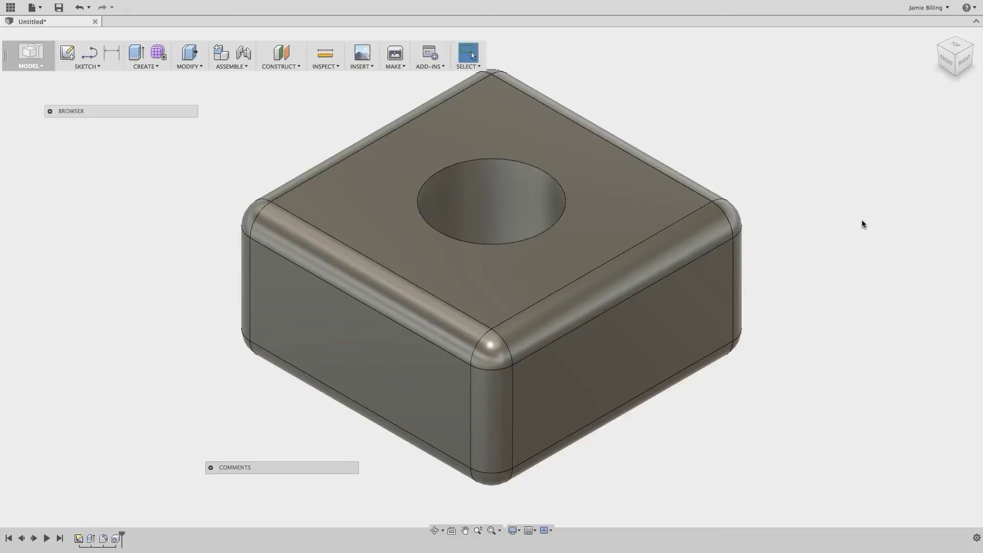
# Save the design as 'Cube' and check it in the Data Panel.
pyautogui.click(58, 8)
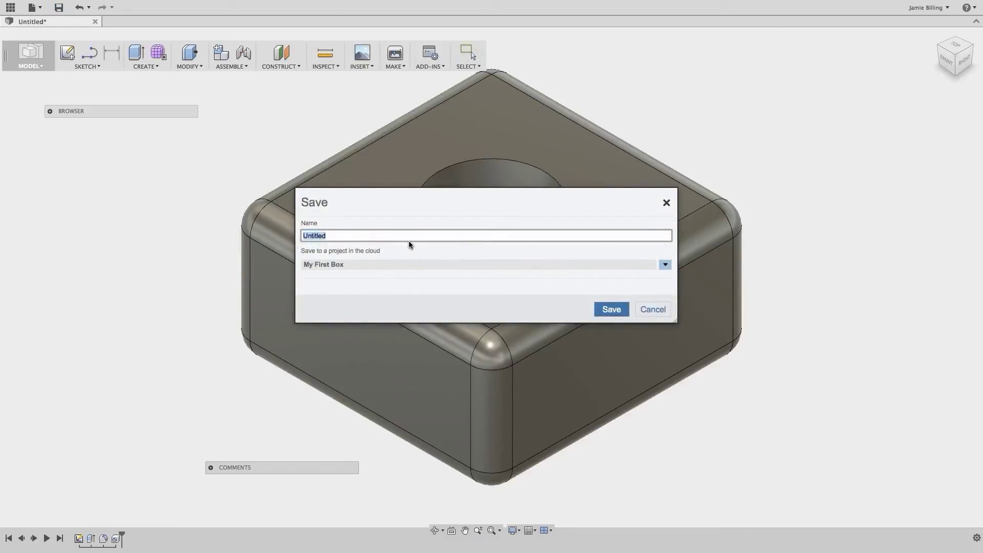
pyautogui.write('Cube')
pyautogui.click(611, 311)
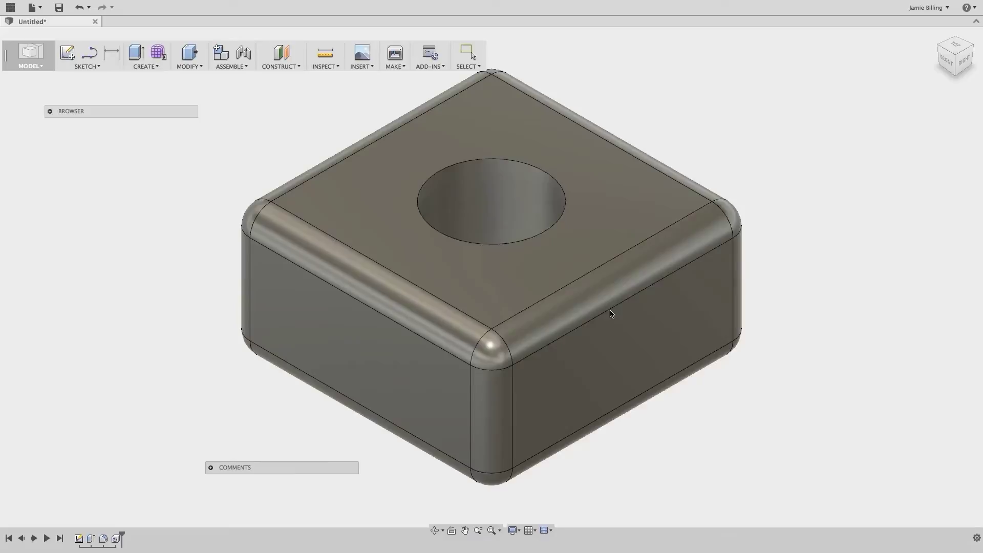
pyautogui.click(11, 7)
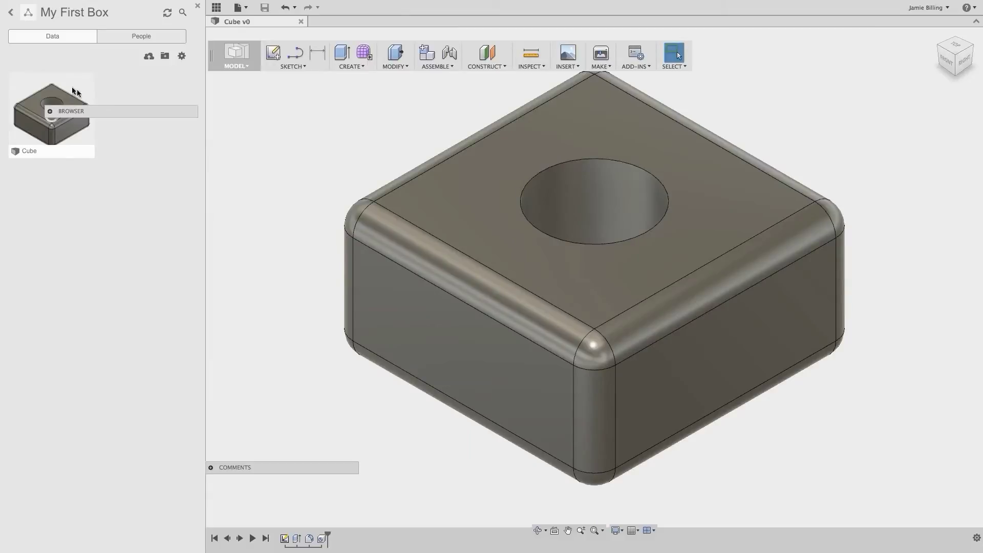
pyautogui.click(196, 7)
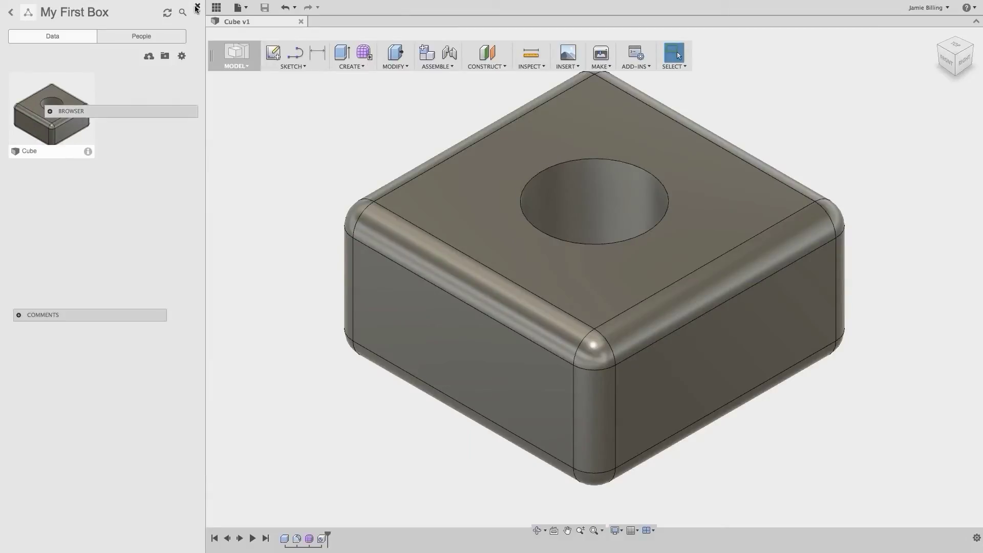
# Switch from the MODEL workspace to the RENDER workspace.
pyautogui.click(29, 64)
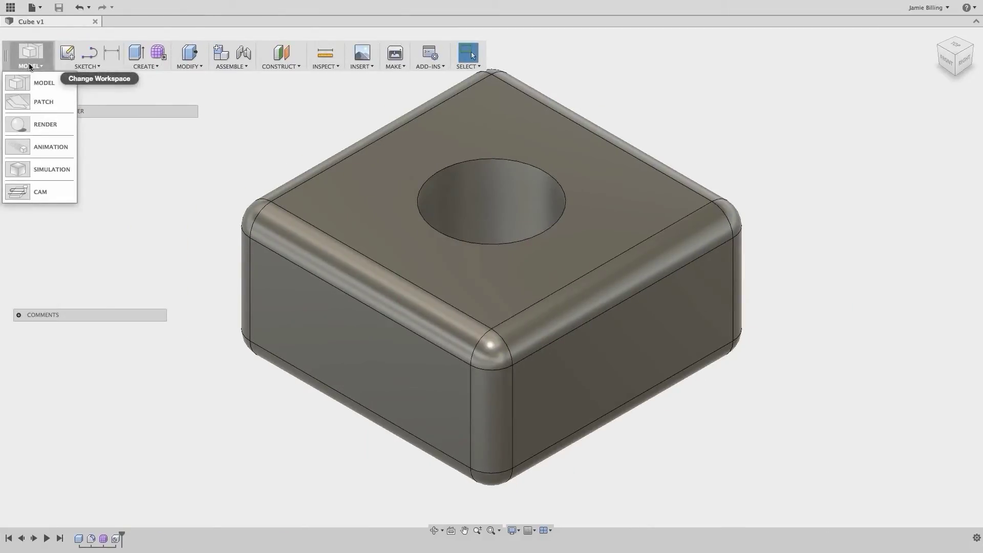
pyautogui.click(39, 123)
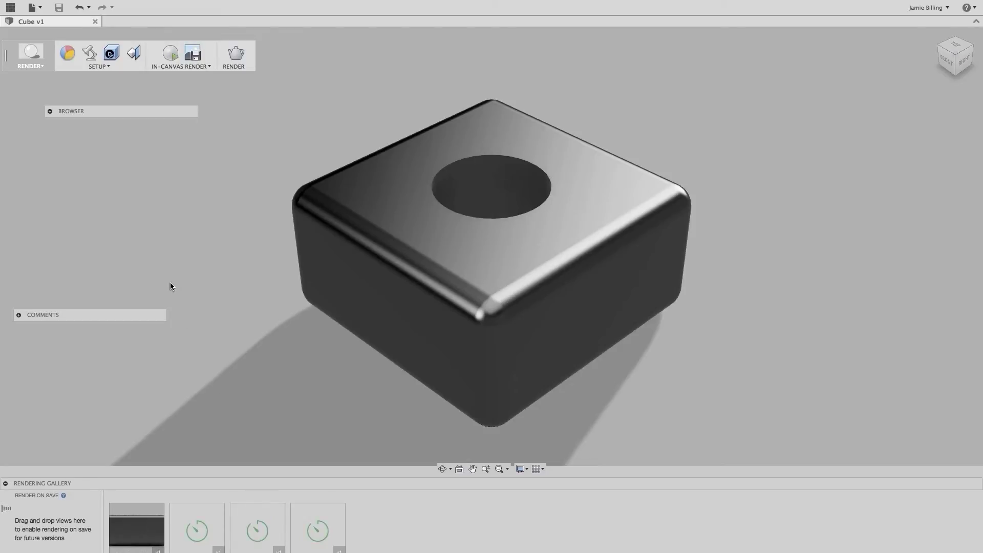
# Apply Paint Enamel Glossy Blue, then replace it with Autodesk Orange from Favorites.
pyautogui.click(65, 52)
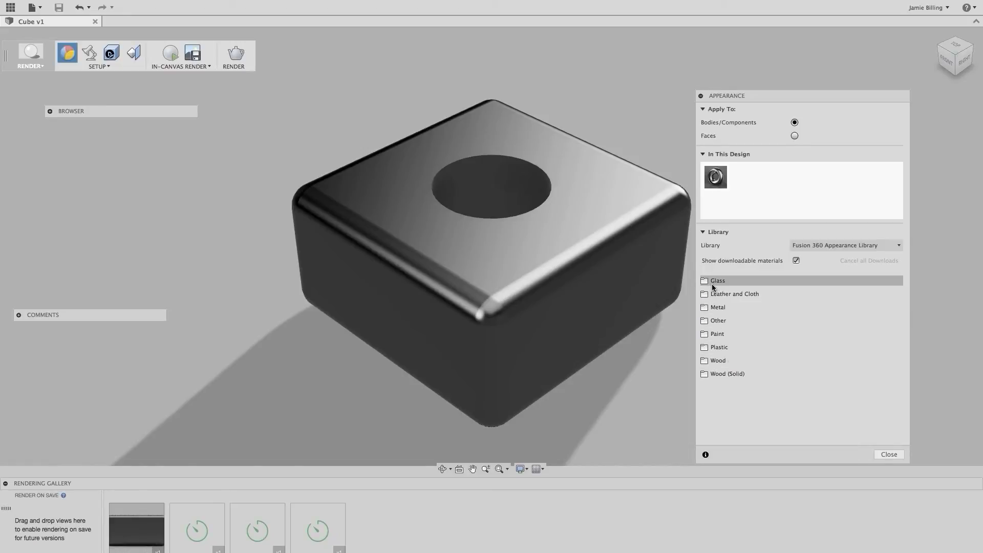
pyautogui.click(714, 333)
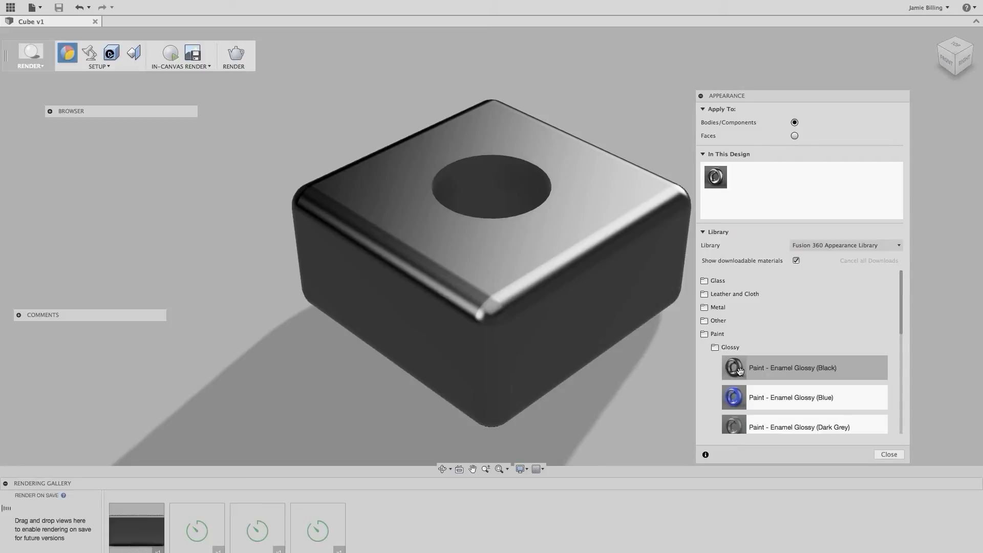
pyautogui.moveTo(736, 397); pyautogui.dragTo(582, 315)
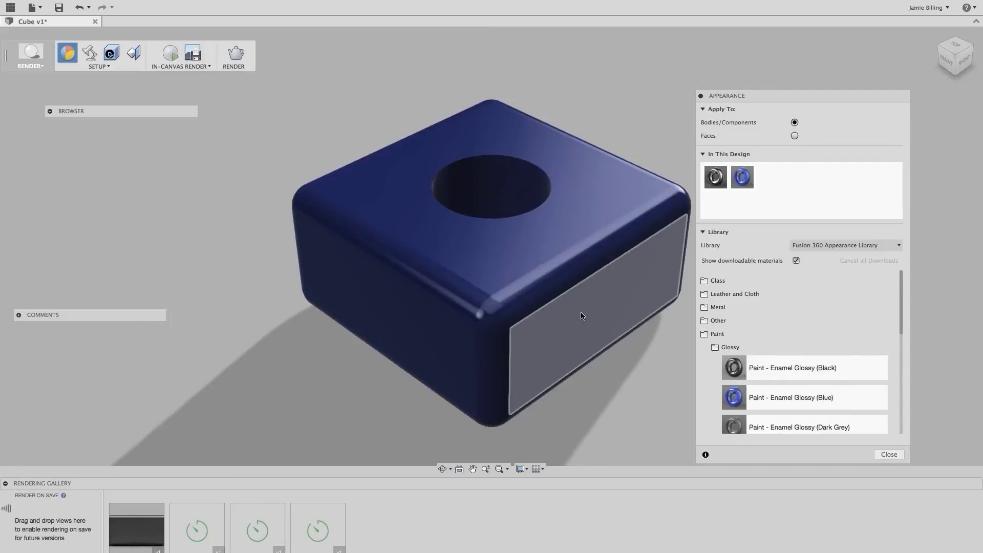
pyautogui.click(822, 245)
pyautogui.click(824, 268)
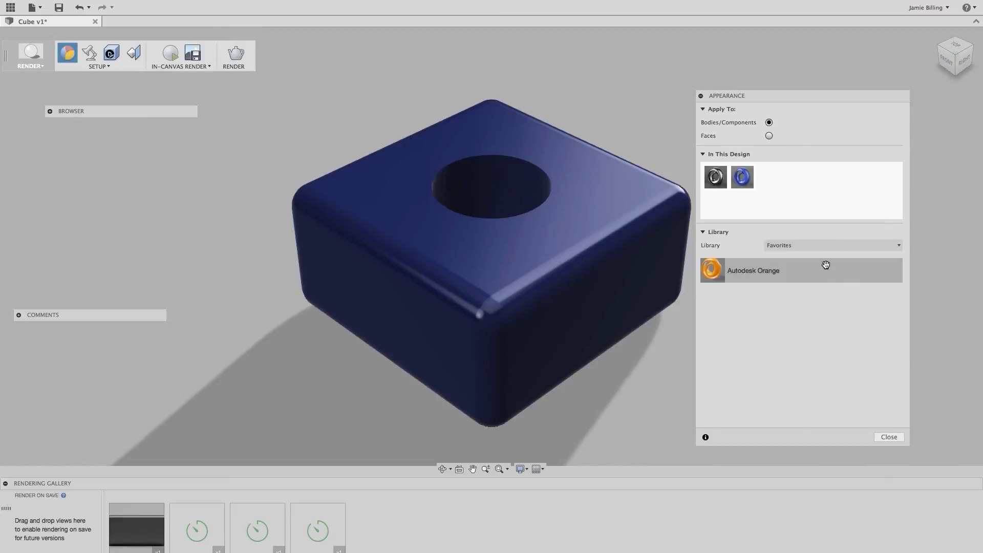
pyautogui.moveTo(710, 272); pyautogui.dragTo(582, 276)
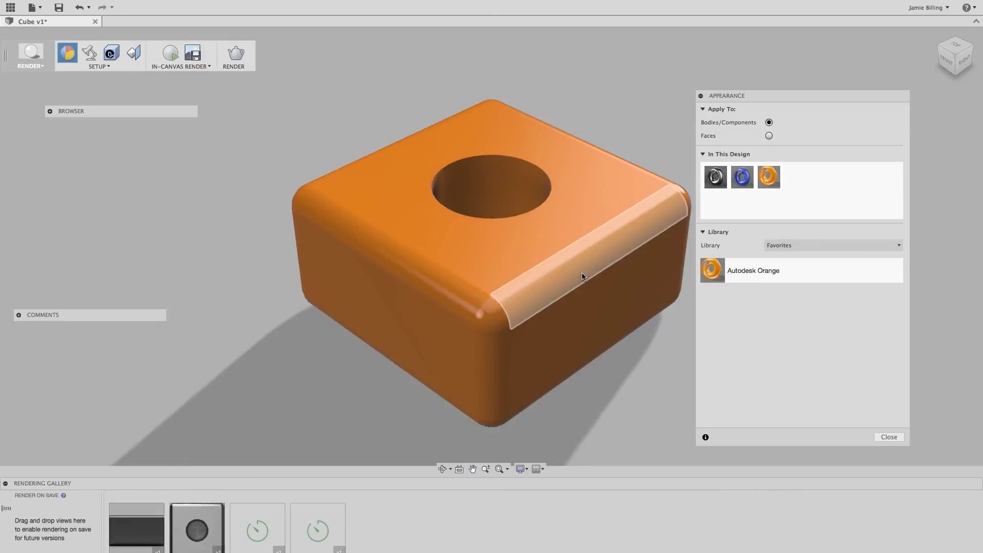
pyautogui.click(889, 436)
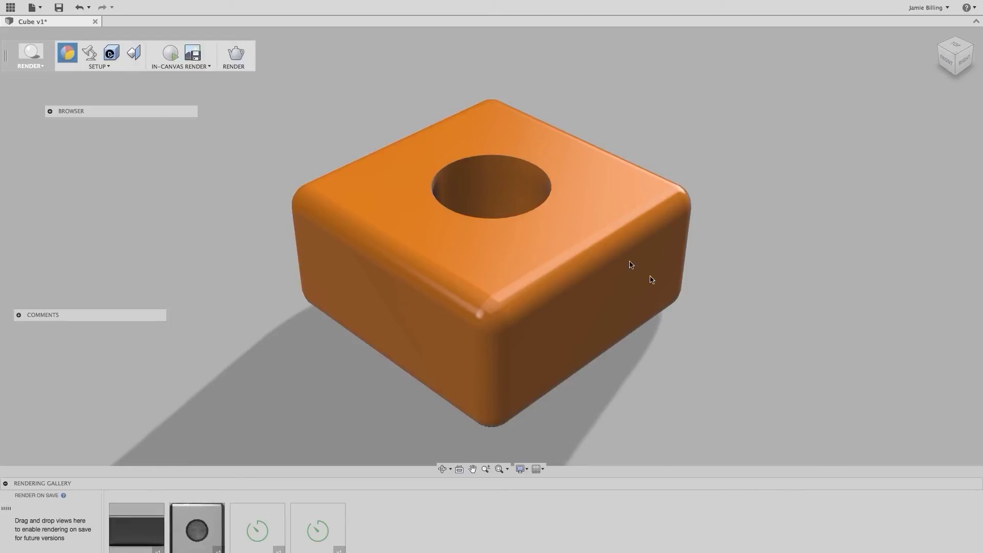
# Set the scene background colour to white (255, 255, 255) in Scene Settings.
pyautogui.click(89, 57)
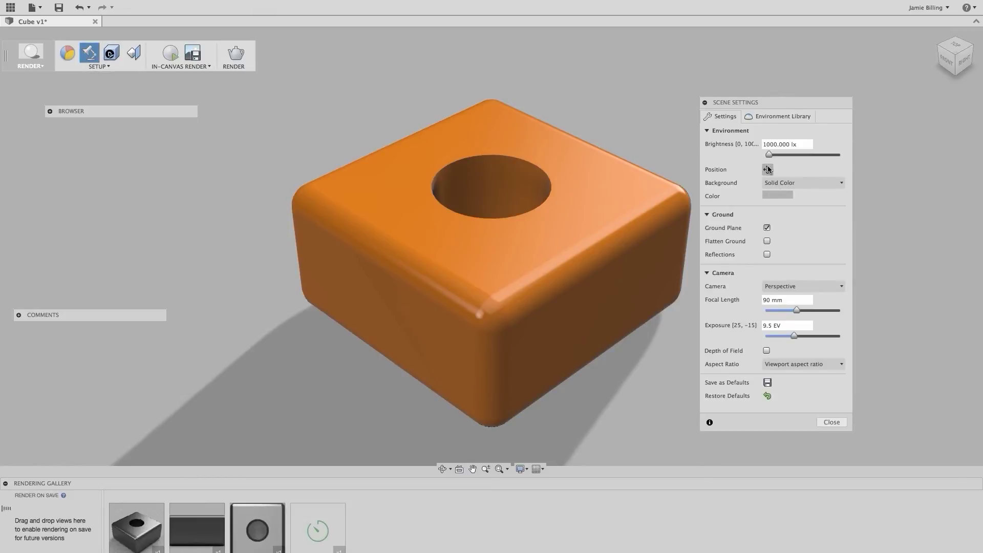
pyautogui.click(782, 196)
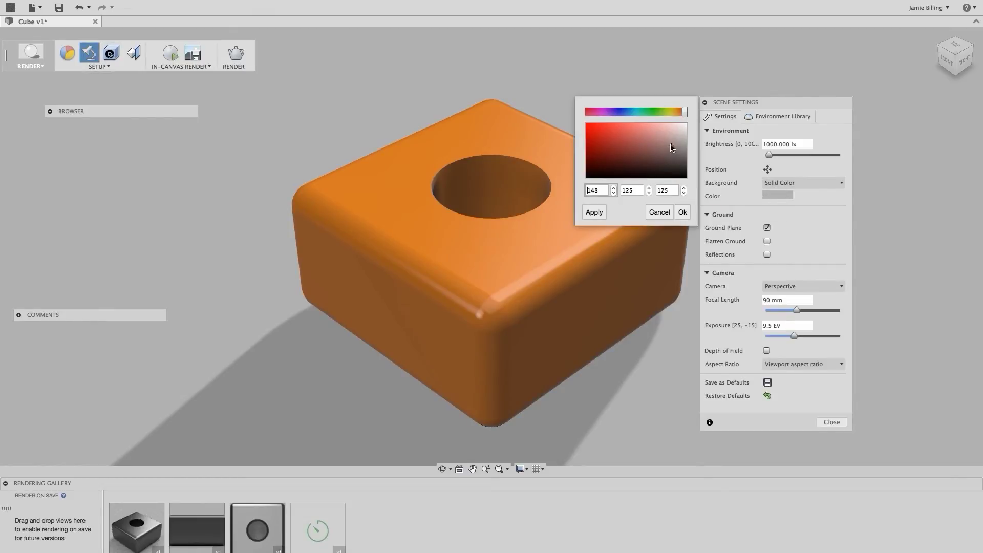
pyautogui.click(595, 212)
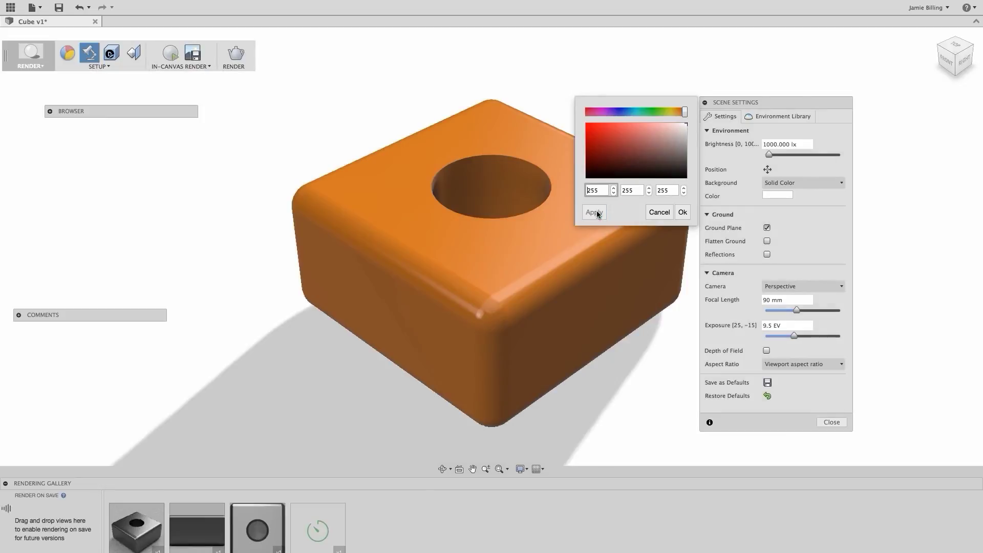
pyautogui.click(681, 213)
pyautogui.click(682, 213)
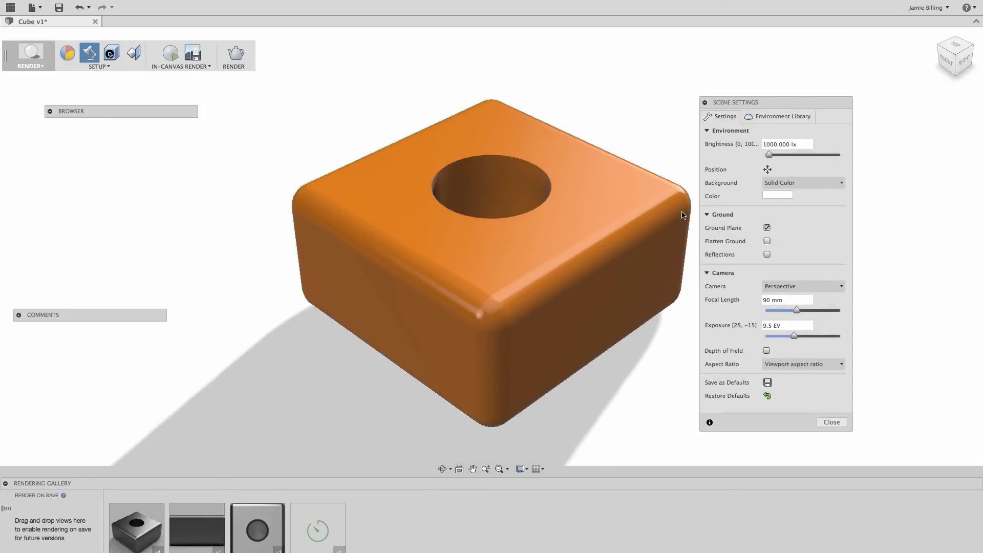
pyautogui.click(762, 116)
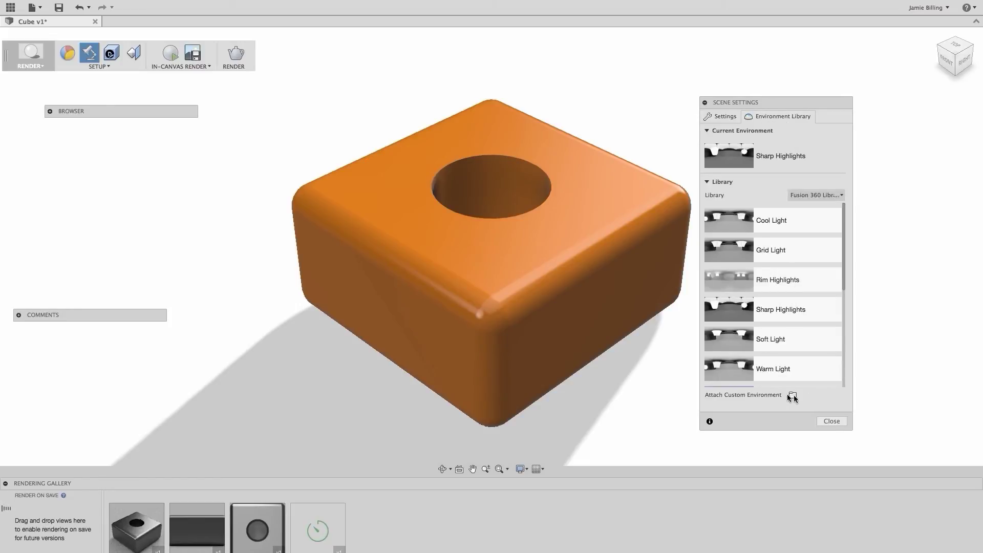
# Close Scene Settings and start an in-canvas render at Advanced quality.
pyautogui.click(829, 420)
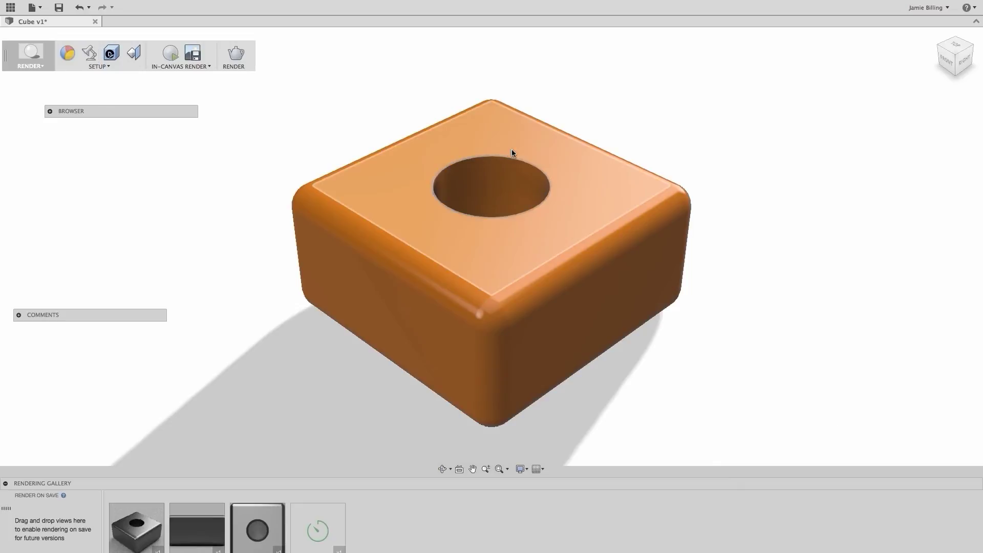
pyautogui.click(180, 66)
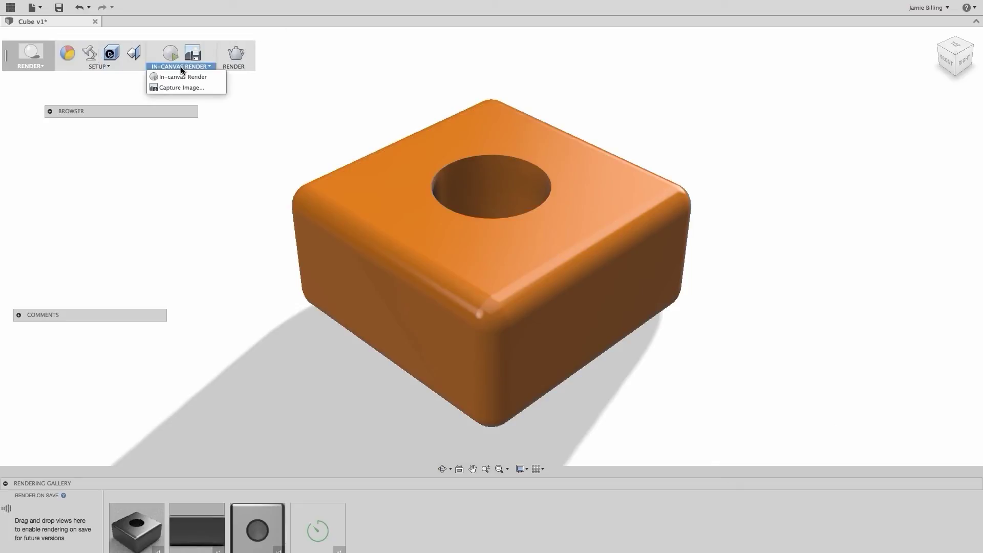
pyautogui.click(182, 77)
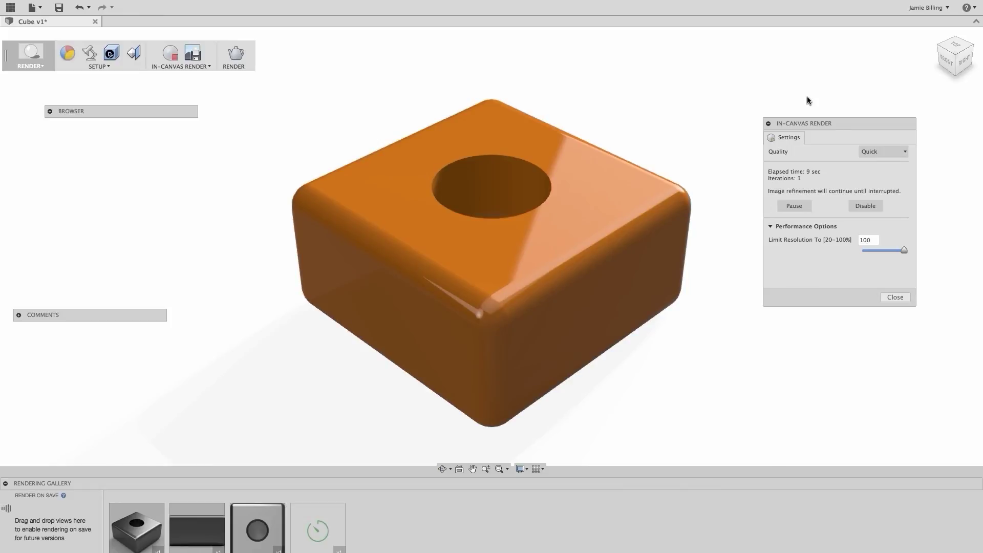
pyautogui.click(903, 152)
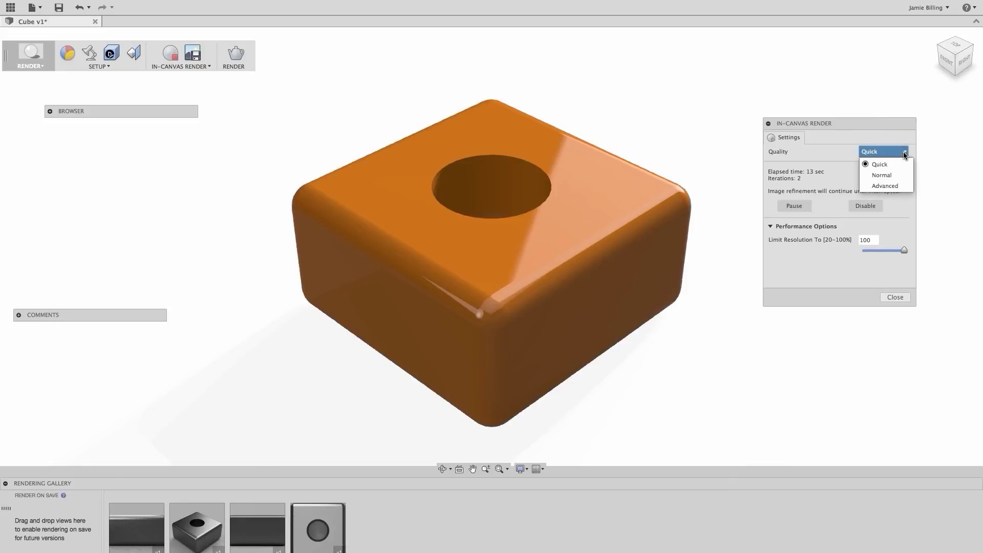
pyautogui.click(895, 186)
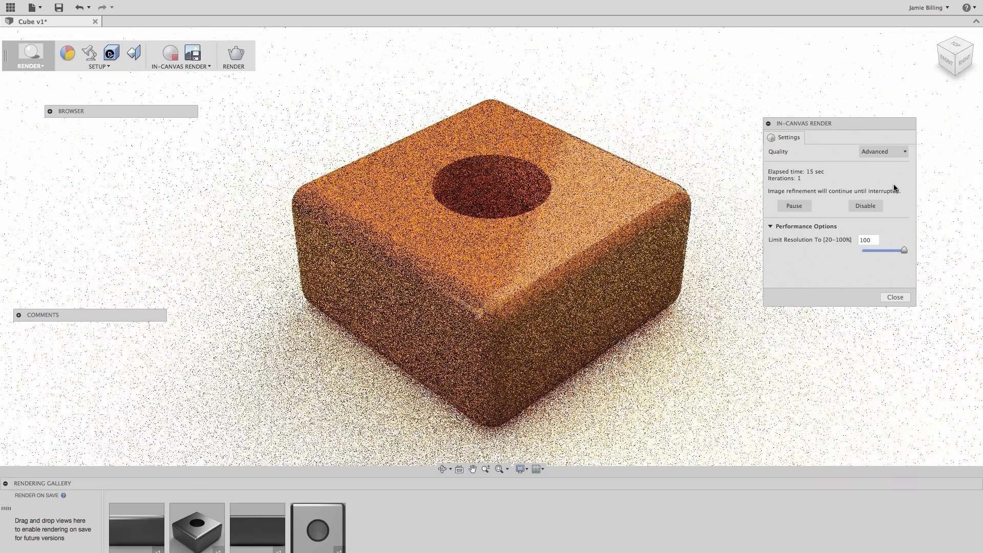
pyautogui.click(896, 297)
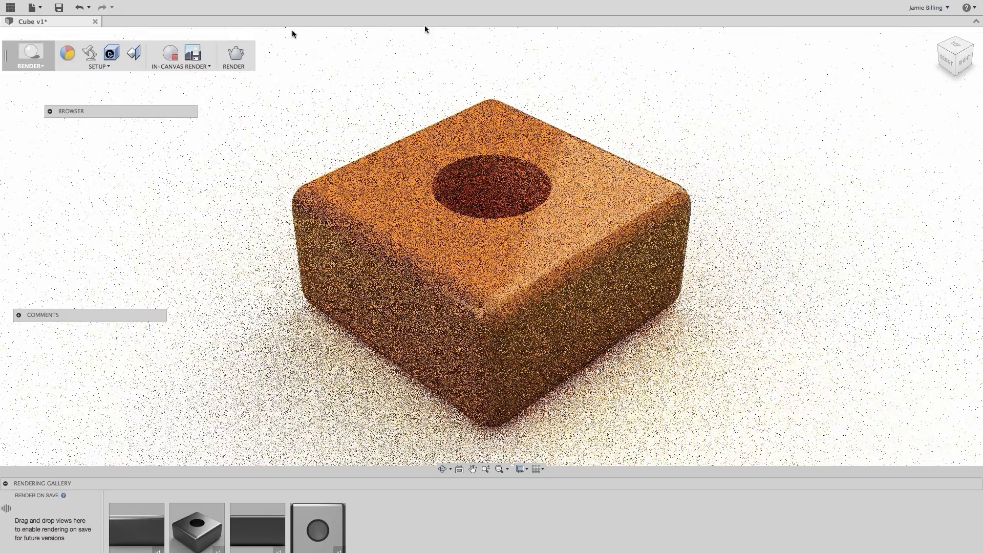
pyautogui.click(237, 58)
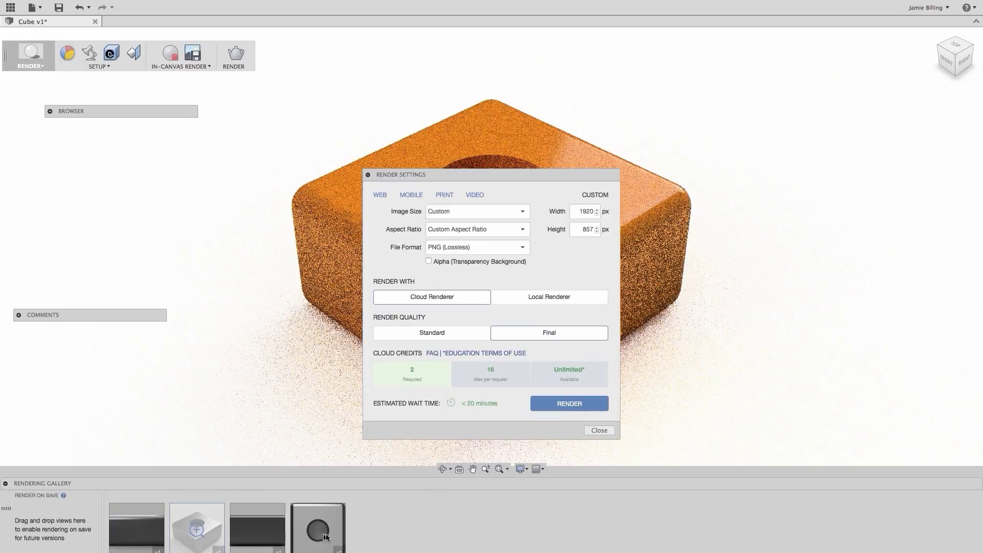
pyautogui.click(598, 429)
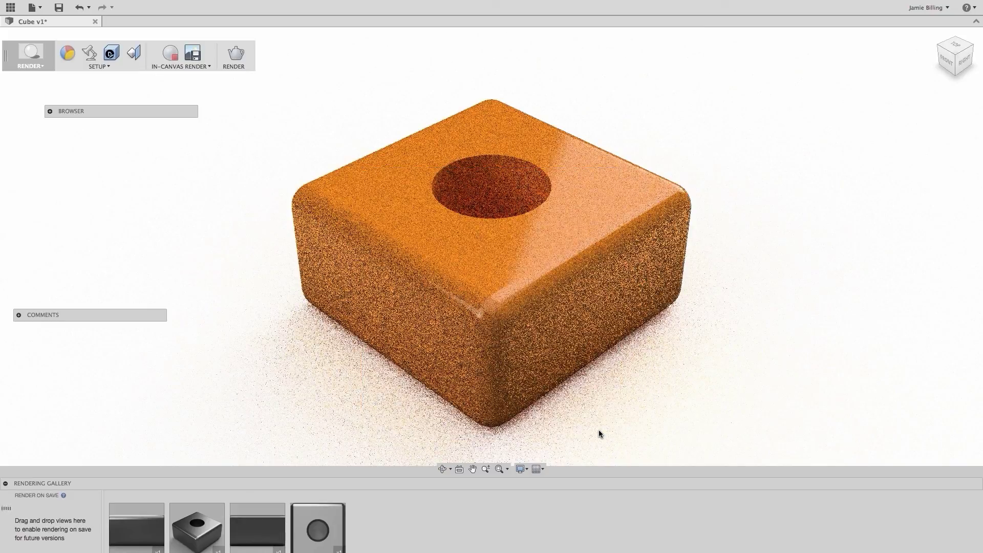